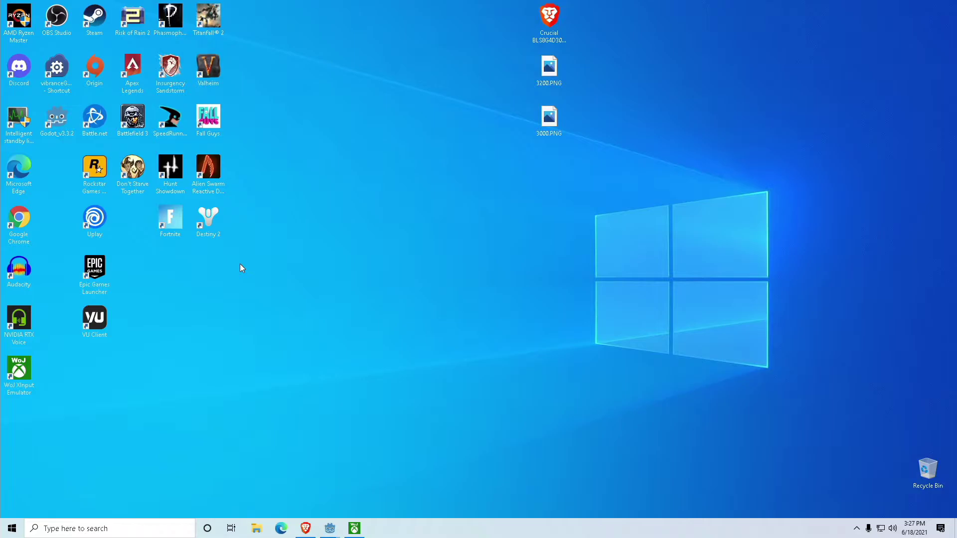
Restore the WoJ XInput Emulator window and drag it toward the right side of the desktop.
click(355, 528)
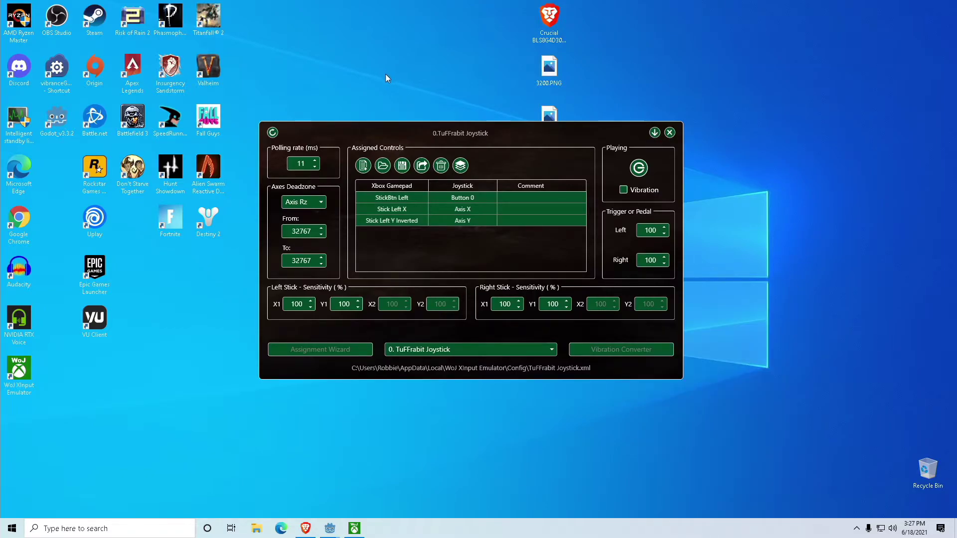
drag(423, 137, 538, 123)
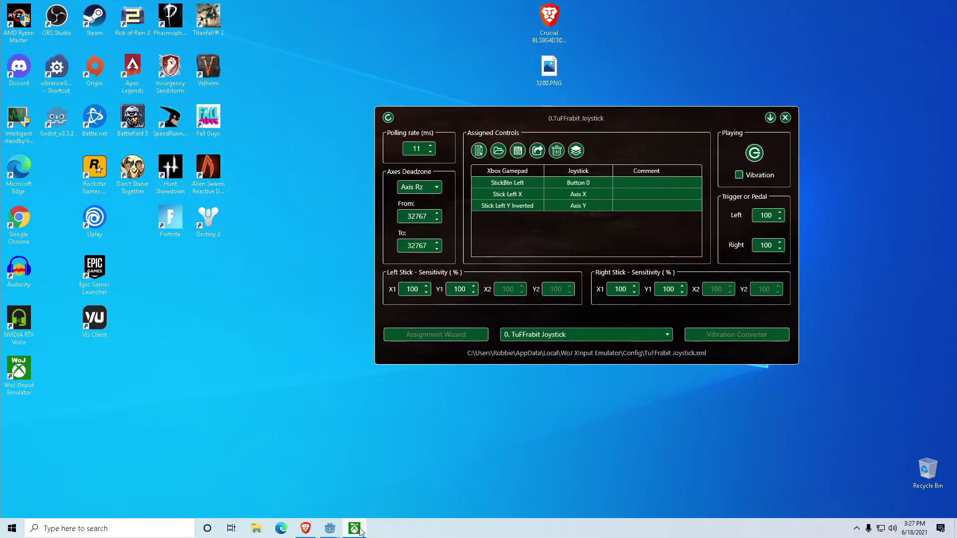
mouse_move(360, 530)
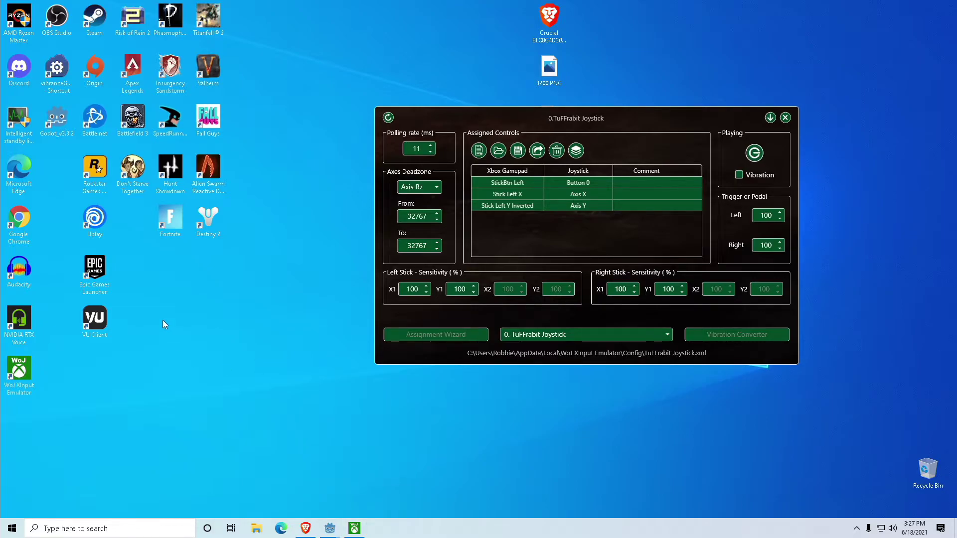
Launch joy.cpl, move the Game Controllers dialog down, and open TuFFrabit Joystick's test properties.
click(12, 528)
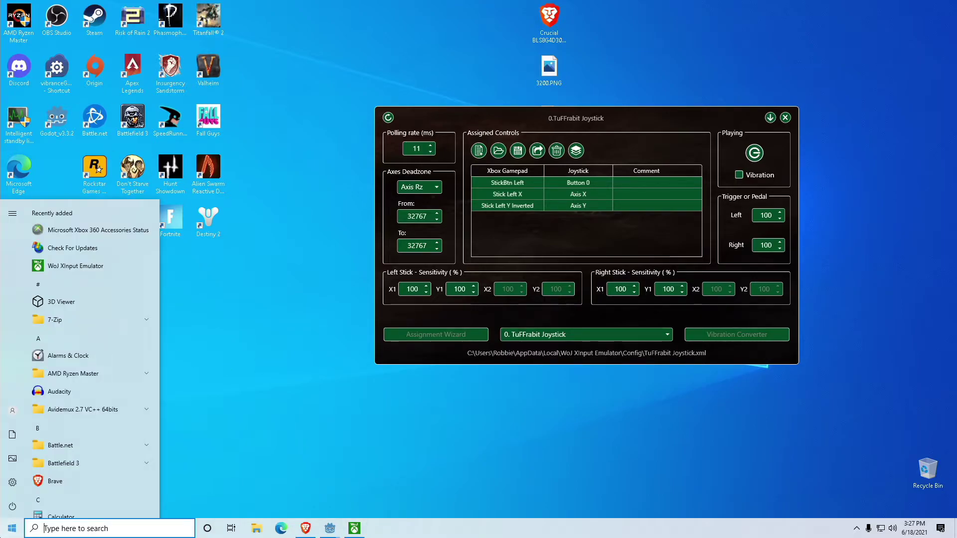
text(joy)
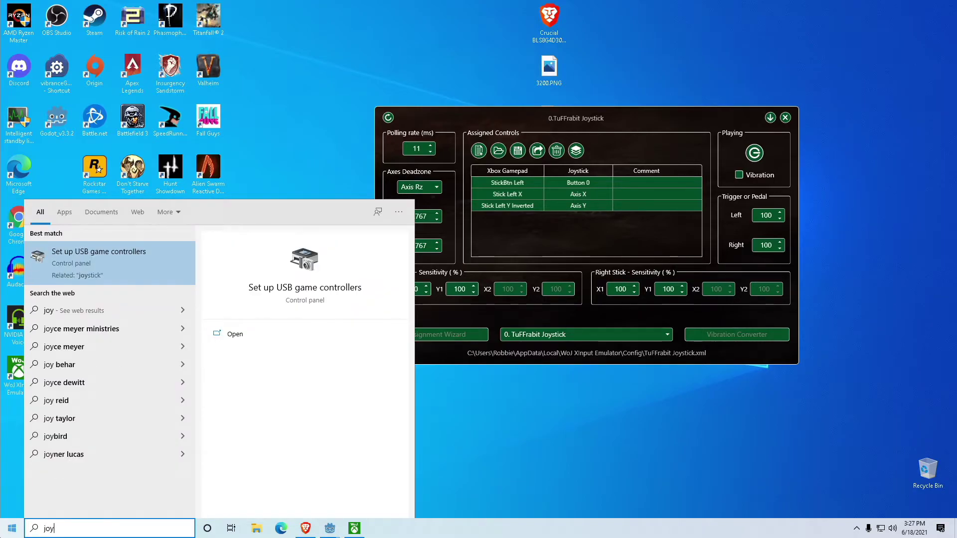
text(.c)
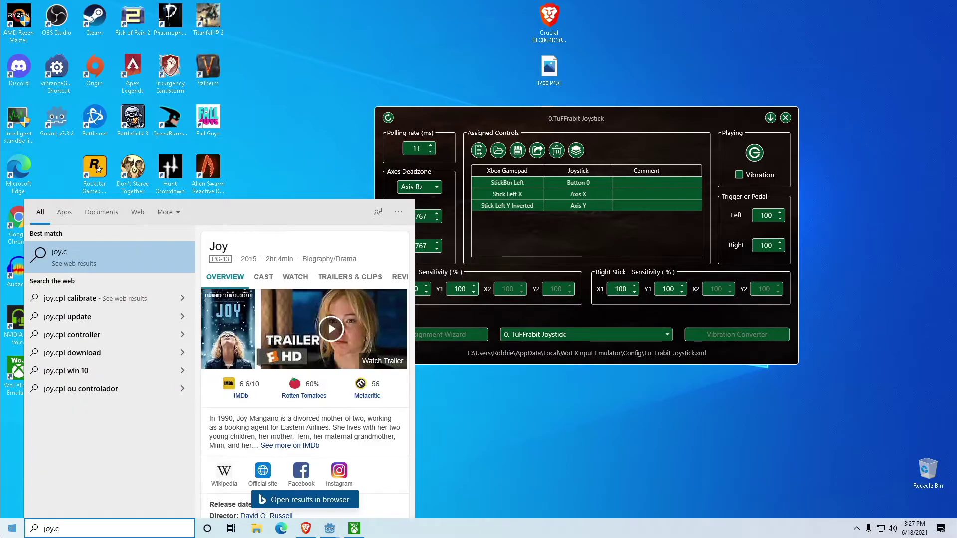
text(pl)
click(107, 246)
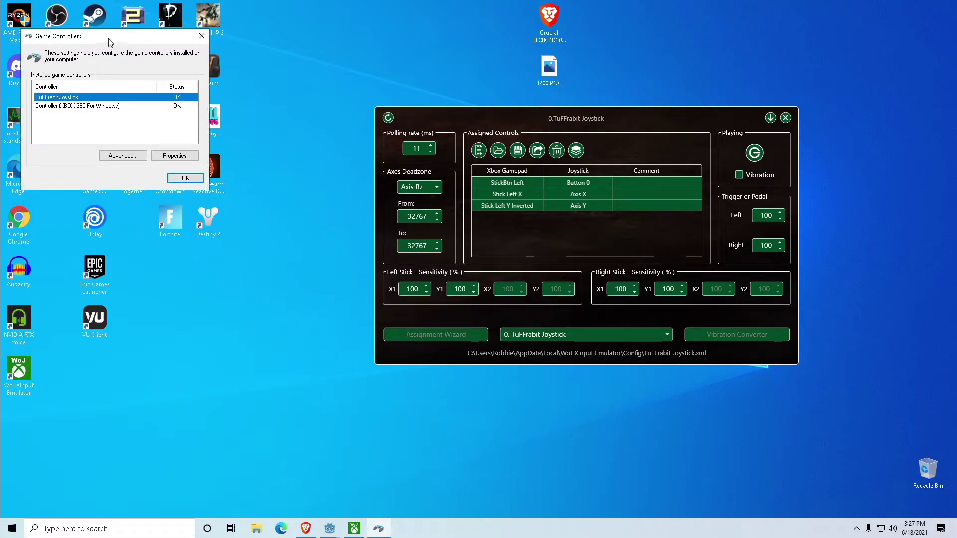
drag(110, 42, 162, 190)
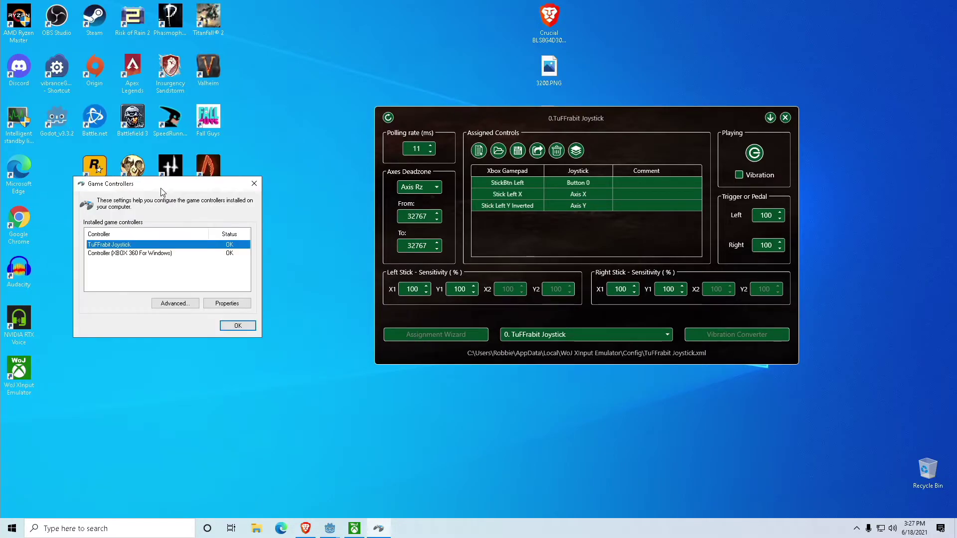
double_click(116, 249)
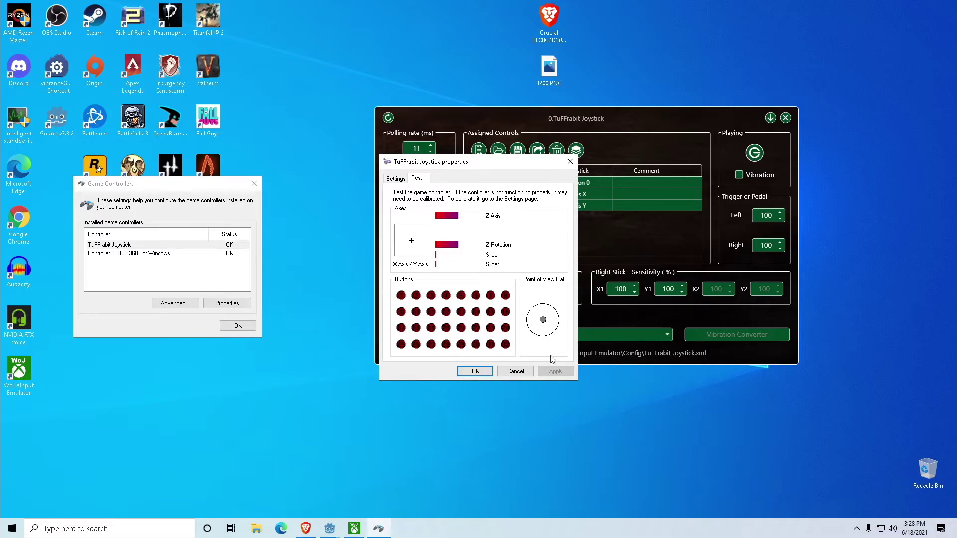
Cancel the joystick test page, nudge the emulator window left, and select the TuFFrabit and Xbox 360 entries.
click(524, 371)
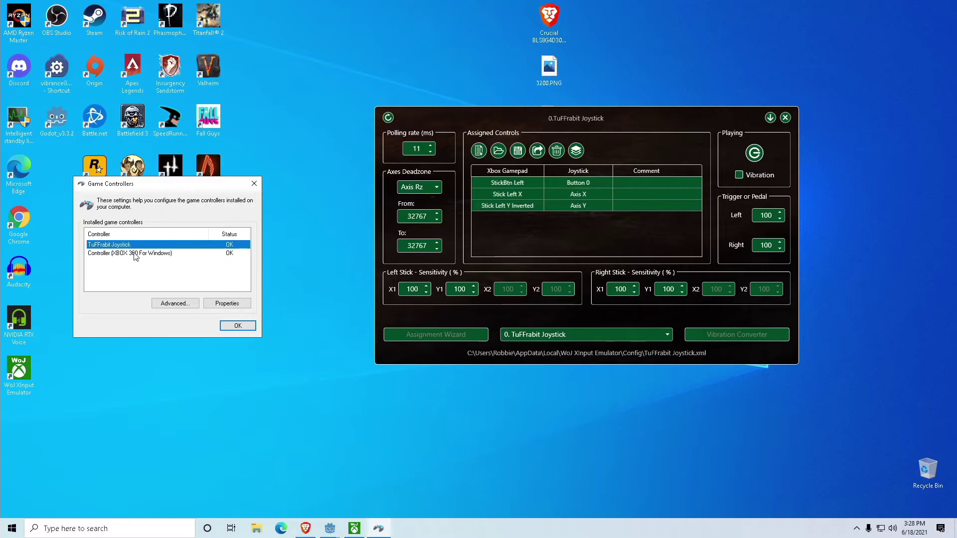
key(Down)
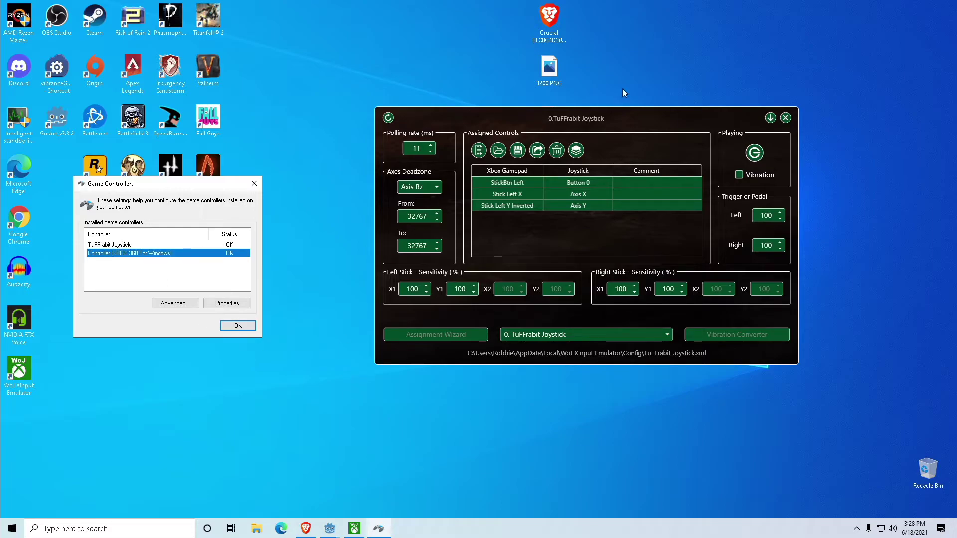
drag(555, 117, 534, 133)
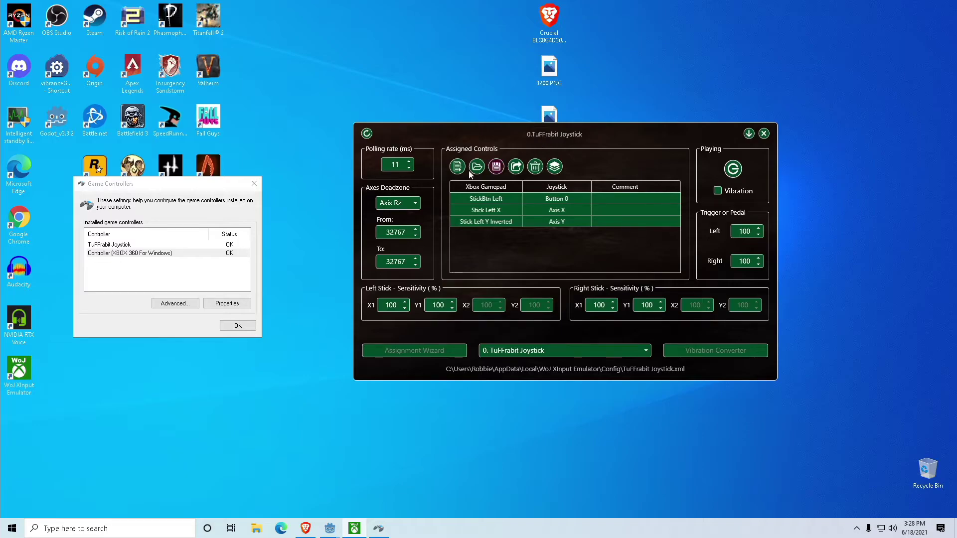
click(118, 246)
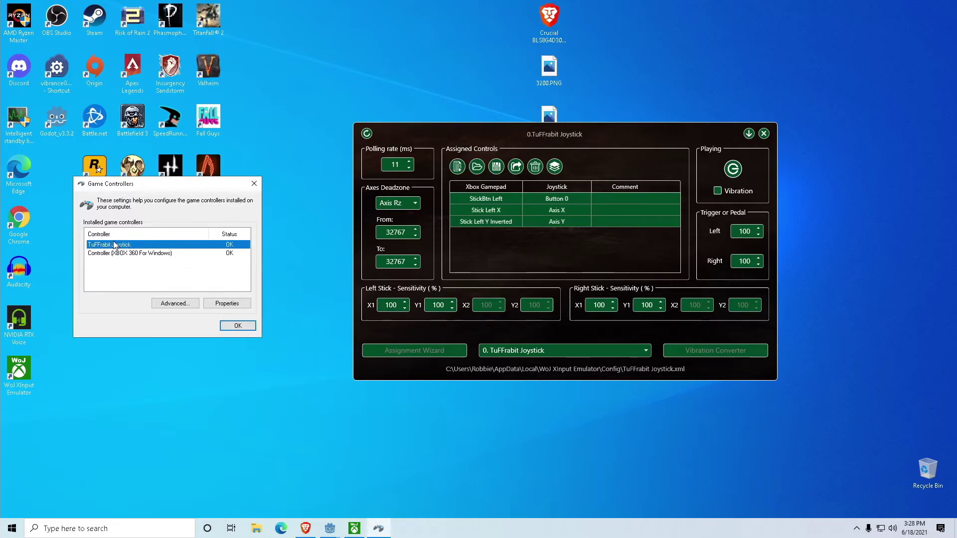
click(132, 254)
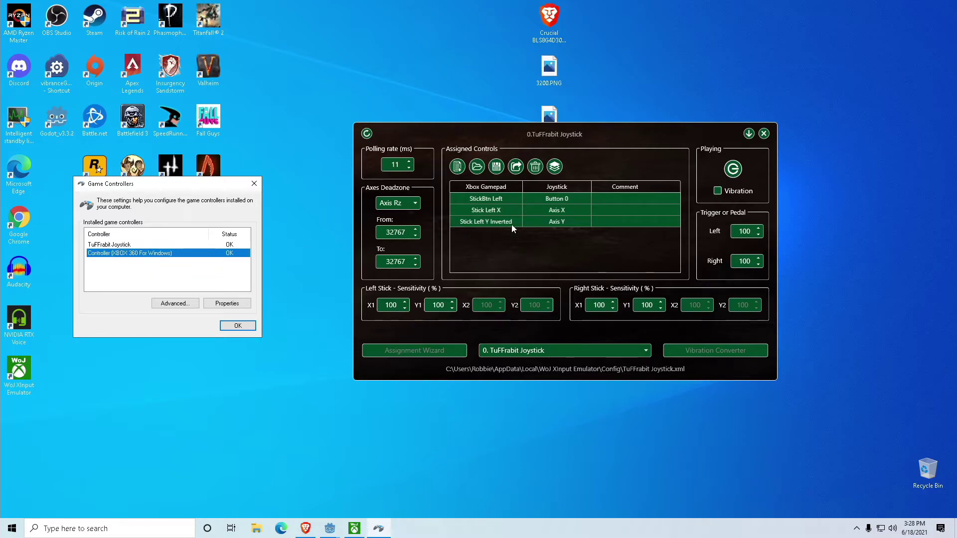
Stop emulation and run the Assignment Wizard through its first steps up to Bumper Right.
click(733, 169)
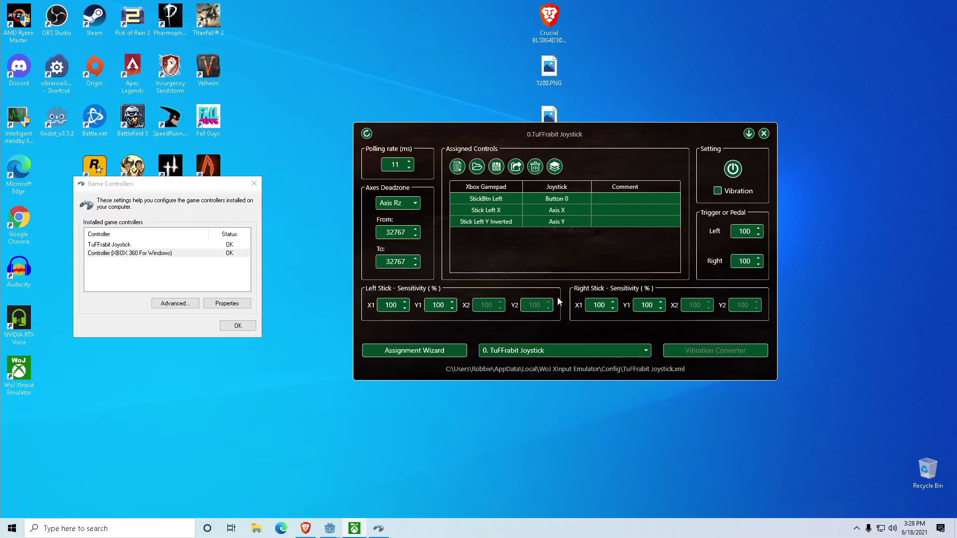
click(421, 350)
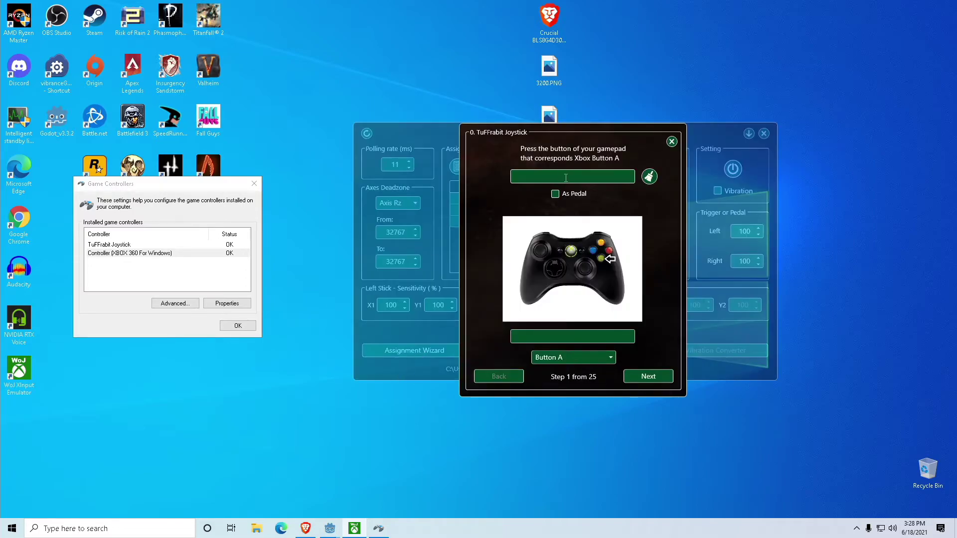
click(649, 379)
click(650, 380)
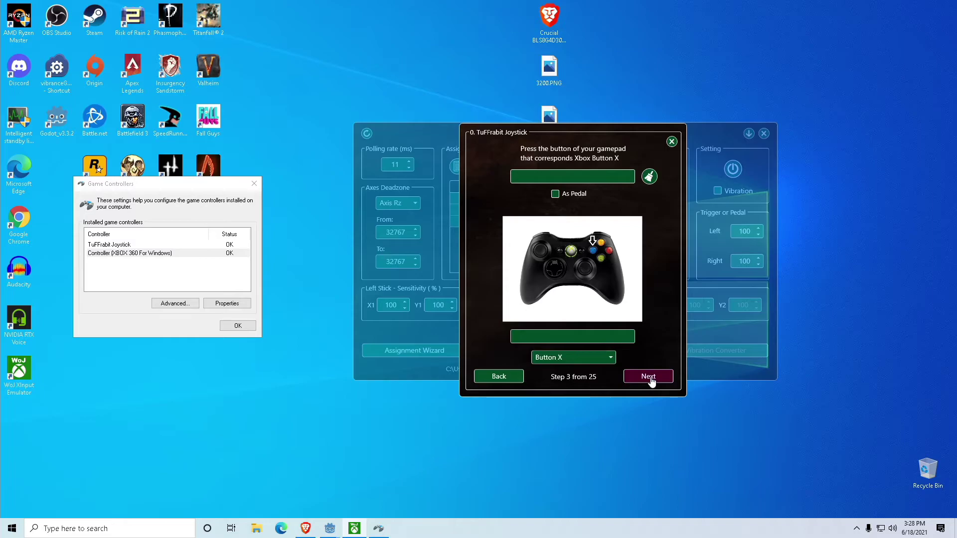
click(651, 381)
click(650, 380)
click(651, 380)
click(650, 380)
click(650, 380)
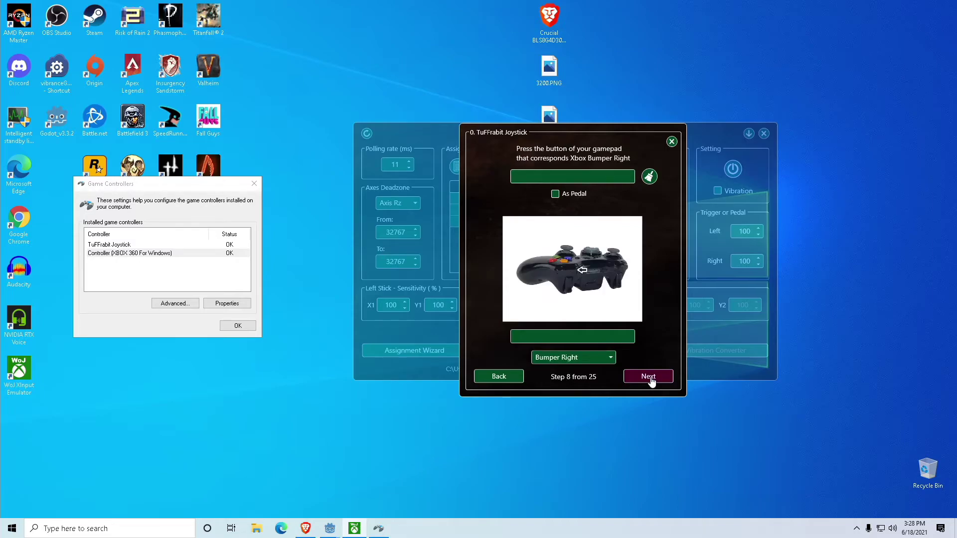
click(650, 381)
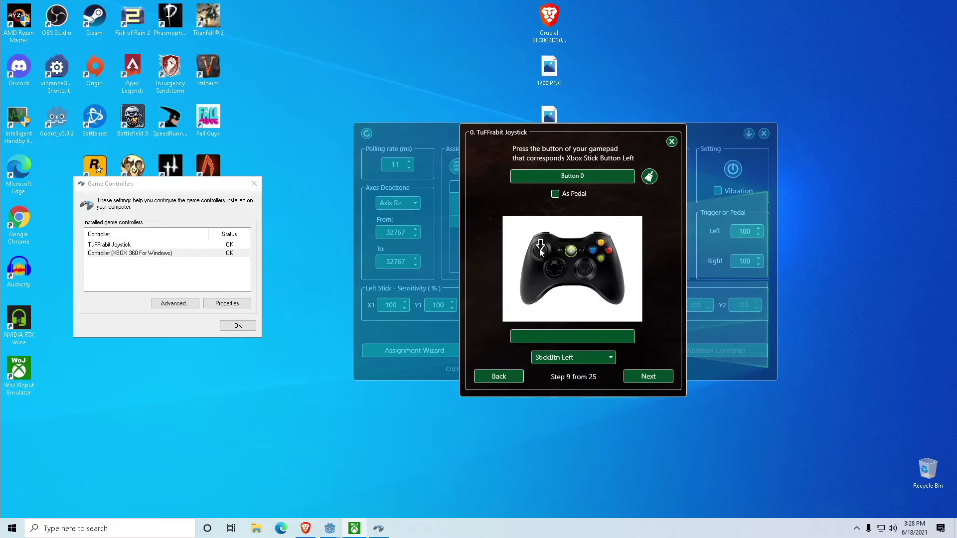
Advance the wizard past StickBtn Left and through the D-pad direction steps to Dpad DownRight.
click(647, 382)
click(646, 382)
click(646, 381)
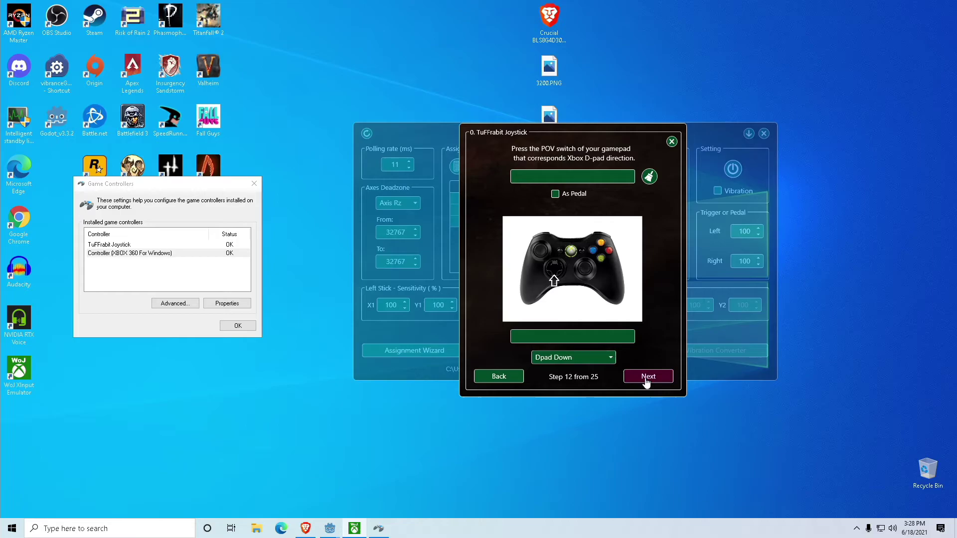
click(646, 382)
click(646, 381)
click(646, 381)
click(647, 381)
click(646, 382)
click(646, 381)
click(646, 382)
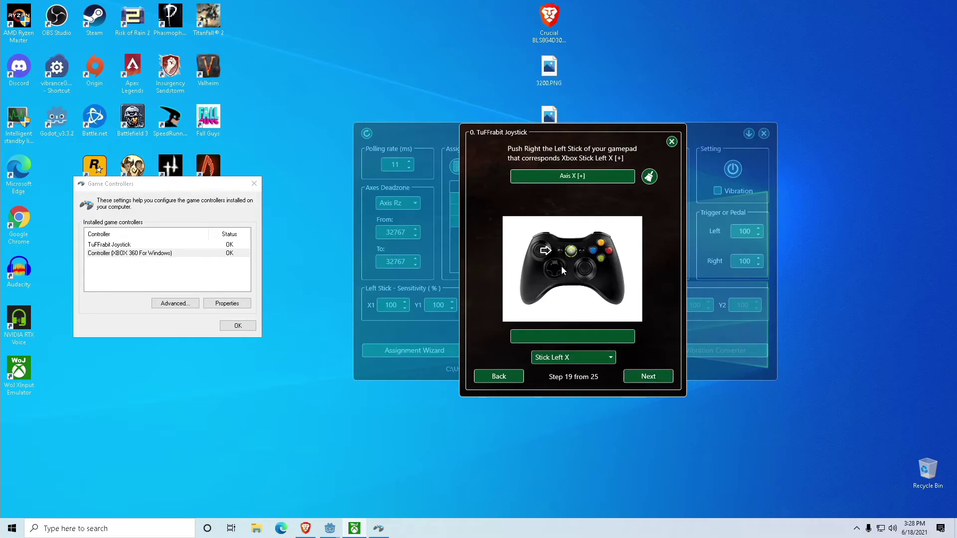
Finish the stick, trigger and sensitivity steps, then save and overwrite TuFFrabit Joystick.xml.
click(631, 377)
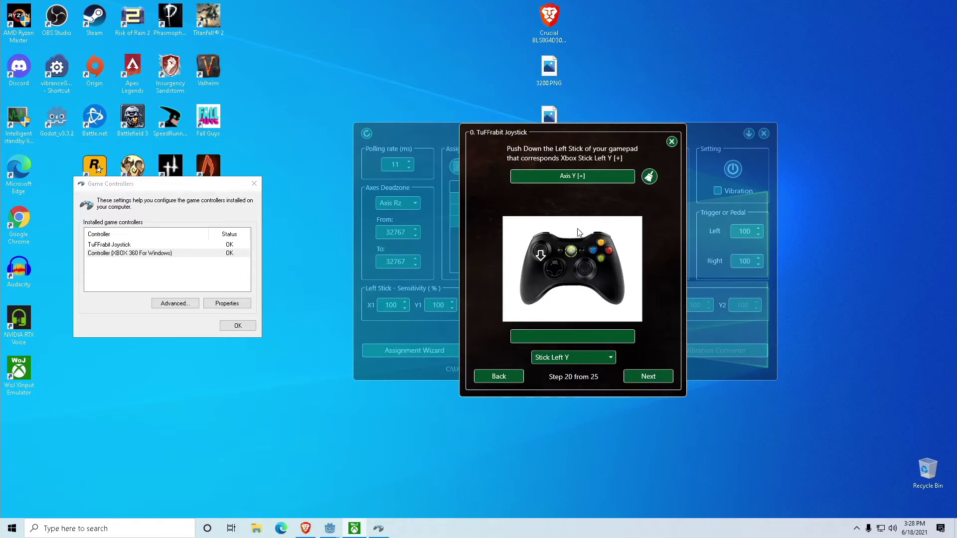
click(642, 380)
click(642, 380)
click(642, 379)
click(643, 380)
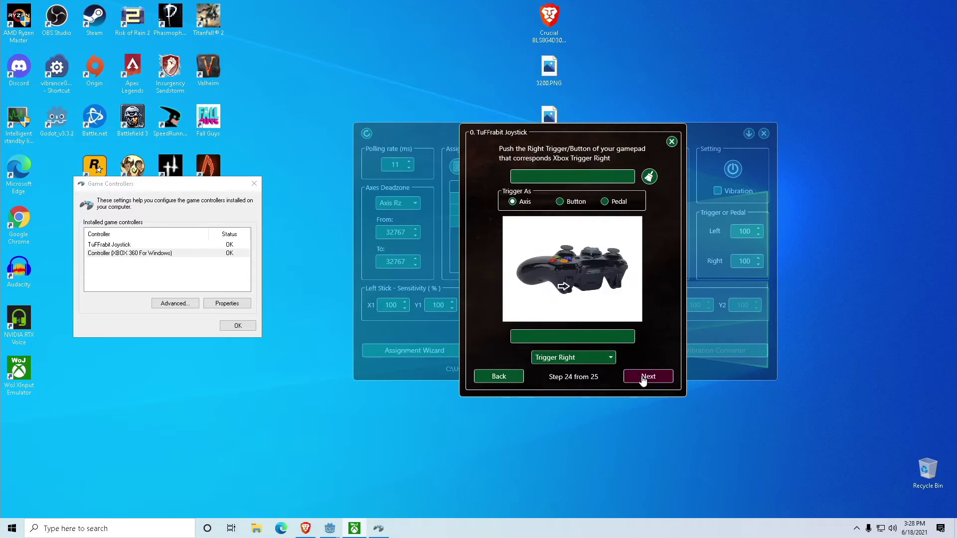
click(643, 380)
click(643, 379)
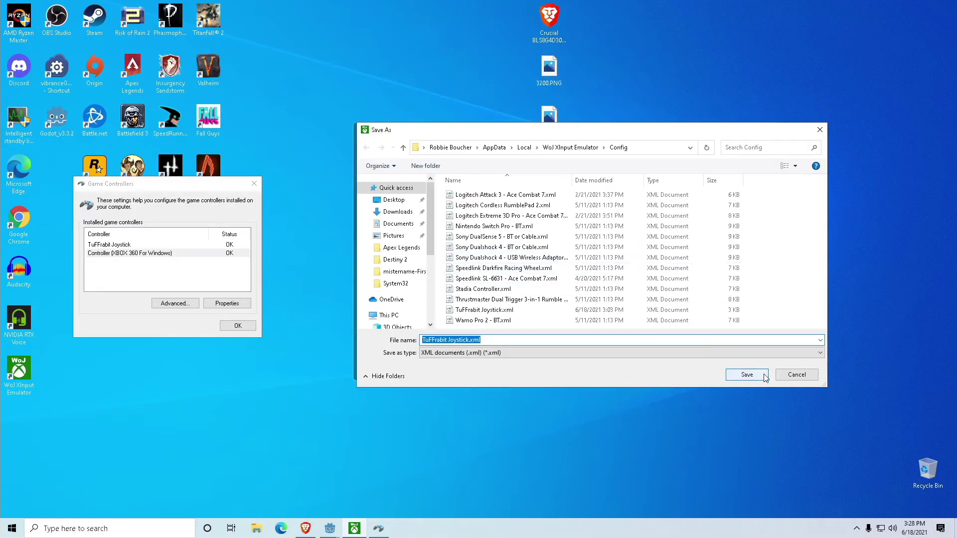
click(744, 376)
click(507, 302)
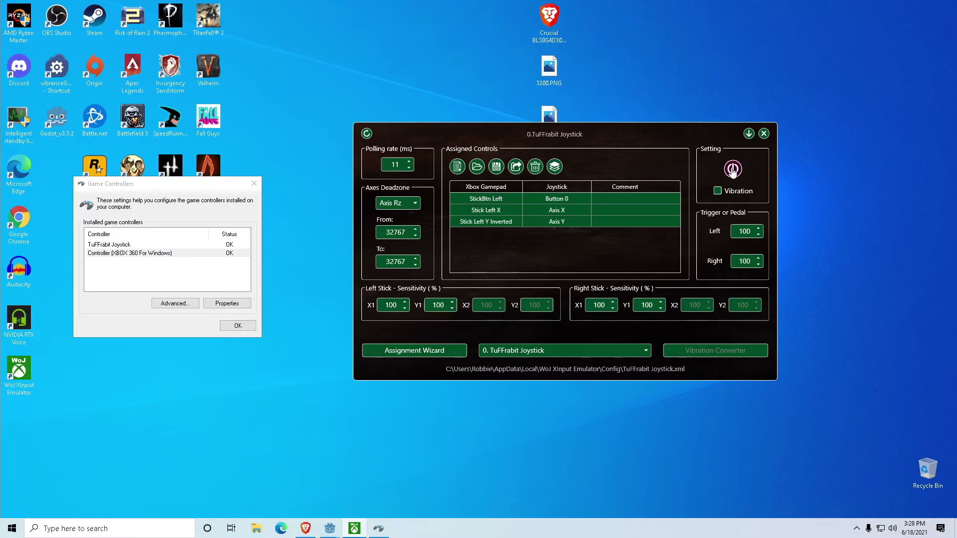
Select Controller (XBOX 360 For Windows) and open its Properties test page.
click(139, 254)
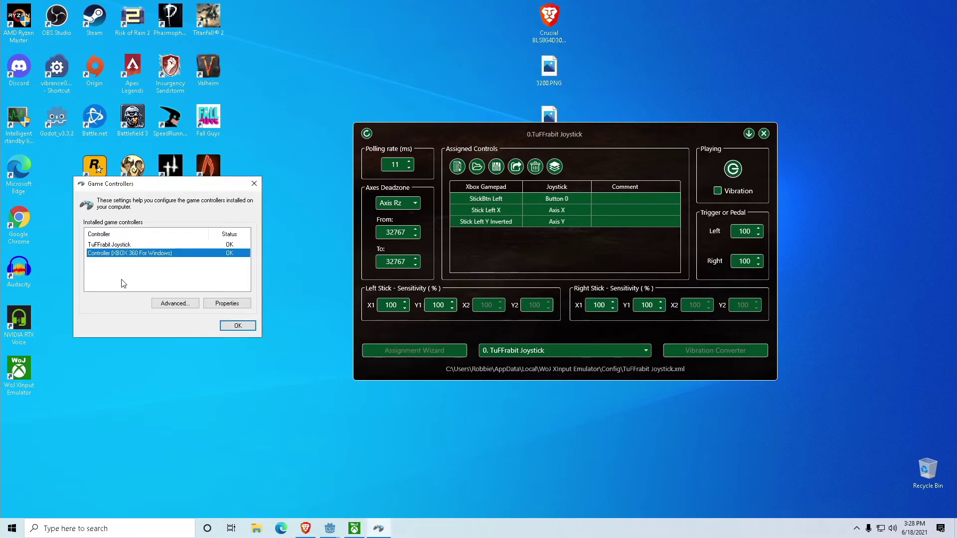
double_click(124, 254)
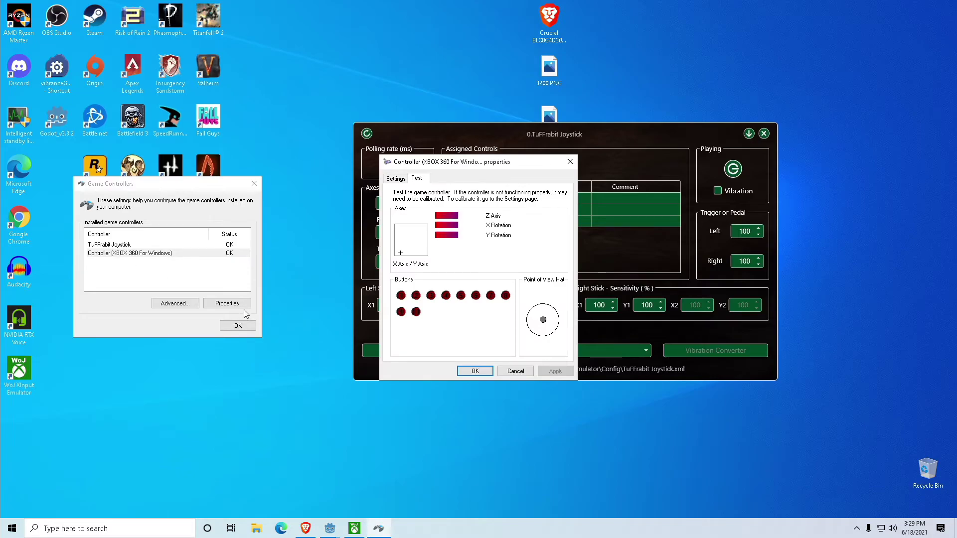